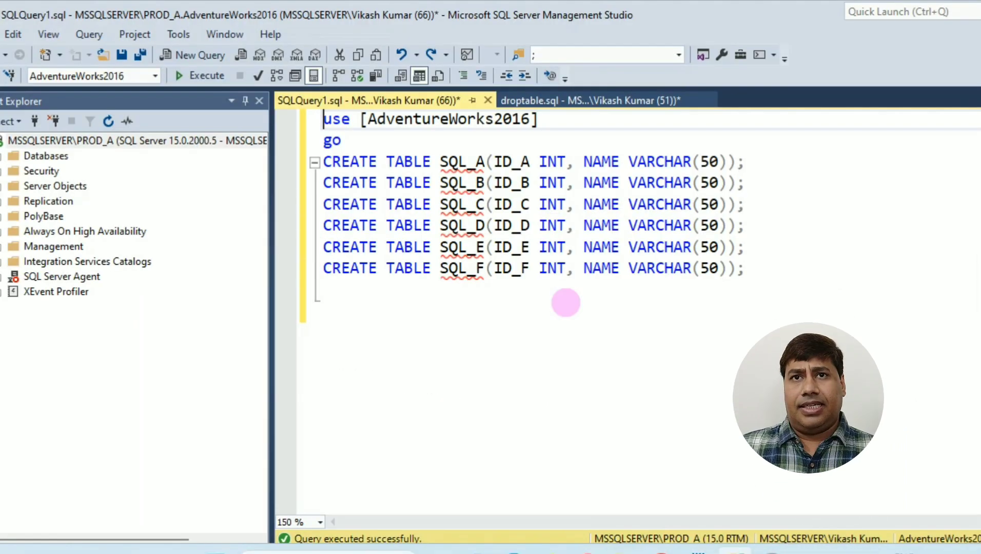
Step: Execute the six CREATE TABLE statements creating SQL_A through SQL_F, then start a new line
{"action": "left_click", "coordinate": [565, 302]}
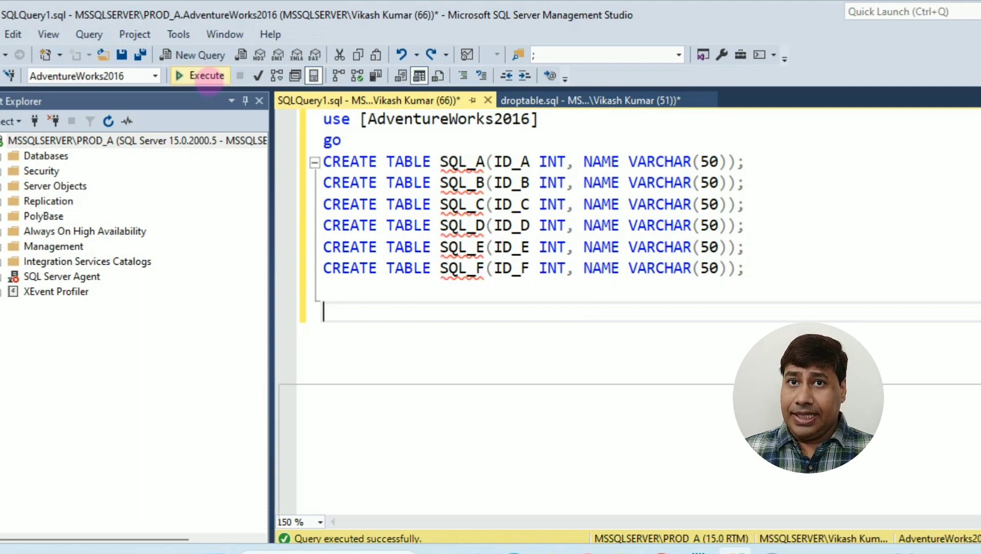
{"action": "left_click", "coordinate": [206, 76]}
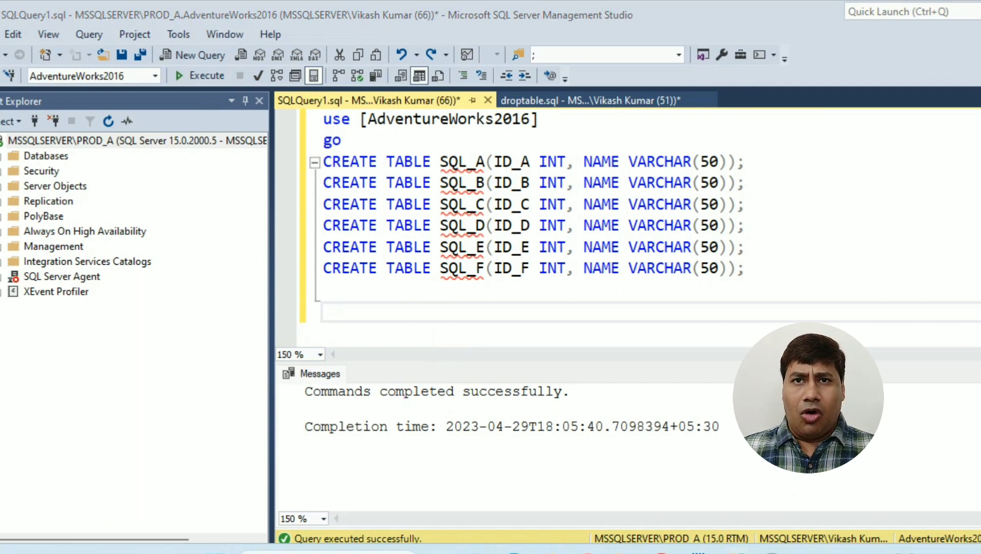
{"action": "left_click", "coordinate": [398, 309]}
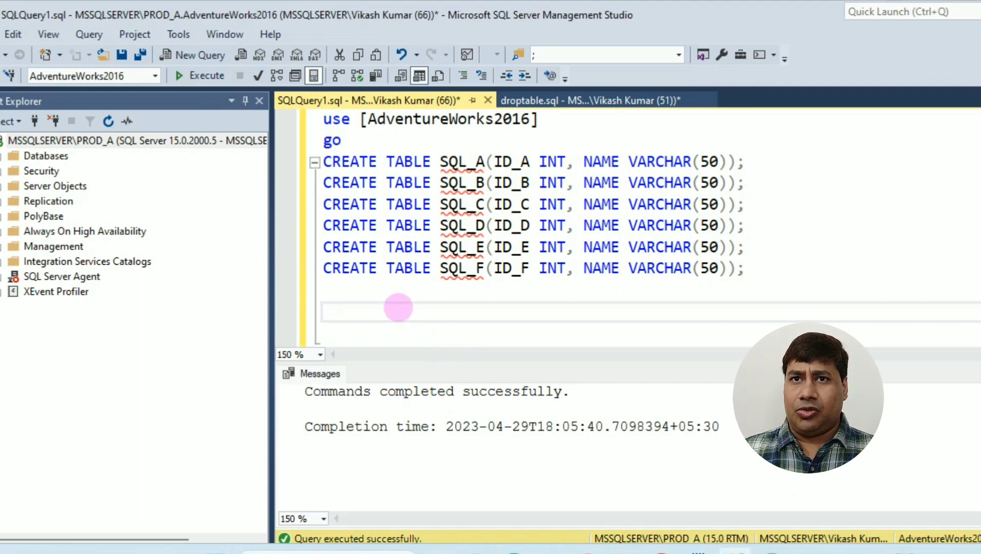
{"action": "type", "text": "DROP TABLE SQL_A,SQL_B,SQL_C,SQL_D,SQL_E,SQL_F"}
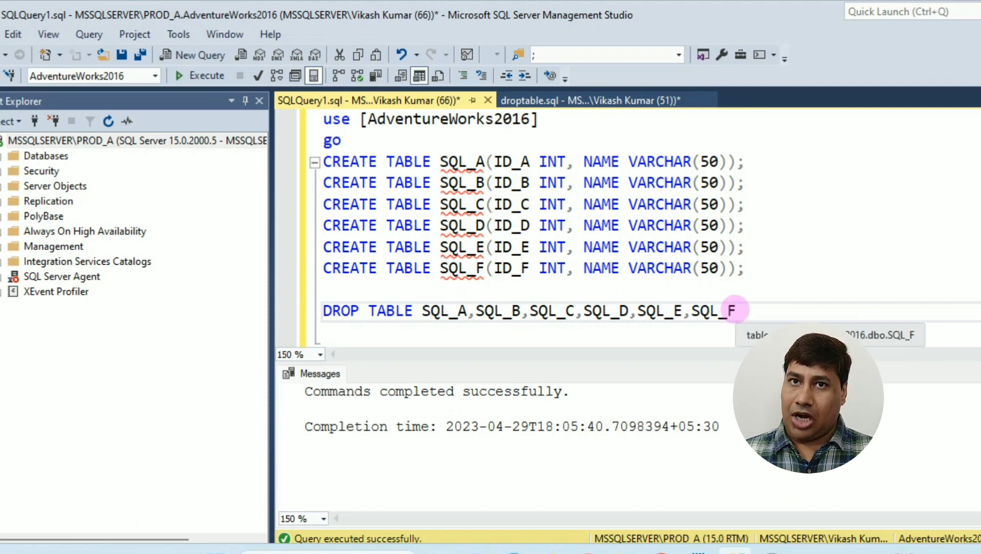
Step: Run only the DROP TABLE SQL_A through SQL_F statement
{"action": "left_click_drag", "start_coordinate": [736, 311], "coordinate": [254, 322]}
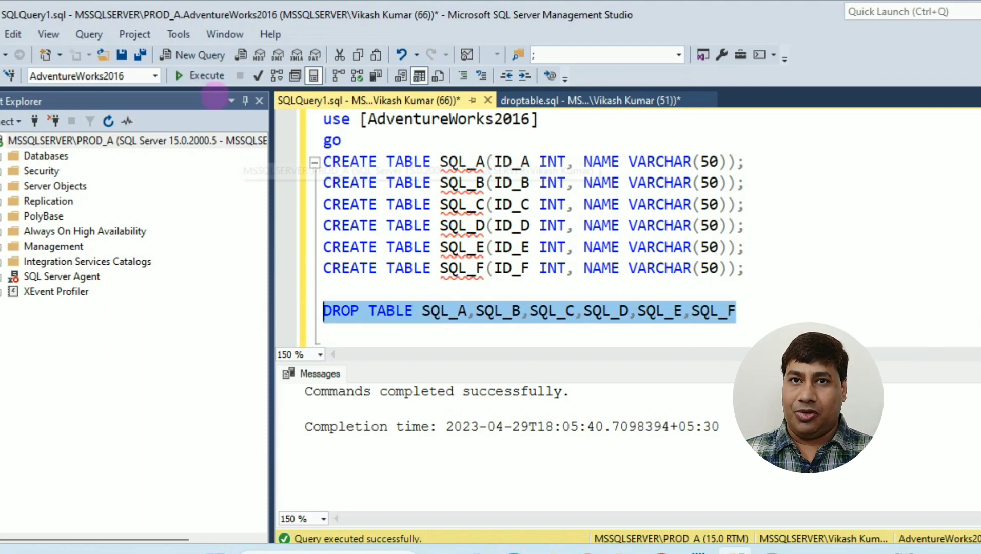
{"action": "left_click", "coordinate": [207, 75]}
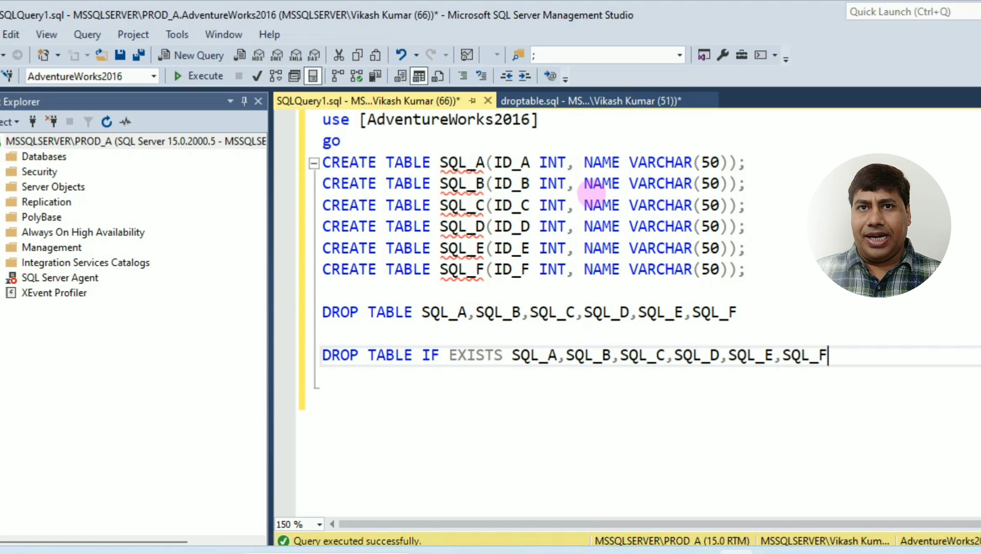
Step: Run only the DROP TABLE IF EXISTS statement for SQL_A through SQL_F
{"action": "left_click", "coordinate": [643, 378]}
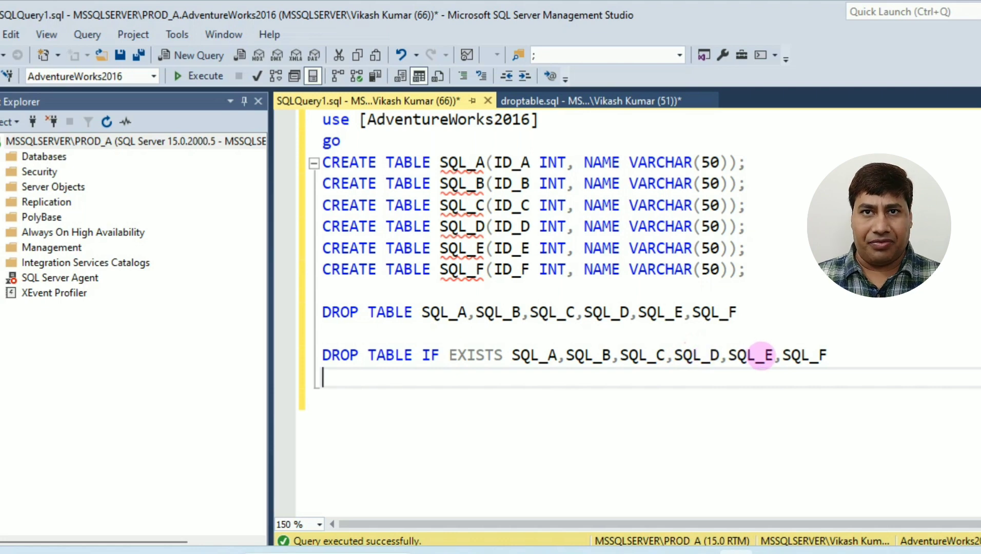
{"action": "left_click_drag", "start_coordinate": [837, 355], "coordinate": [304, 349]}
{"action": "key", "text": "ctrl+c"}
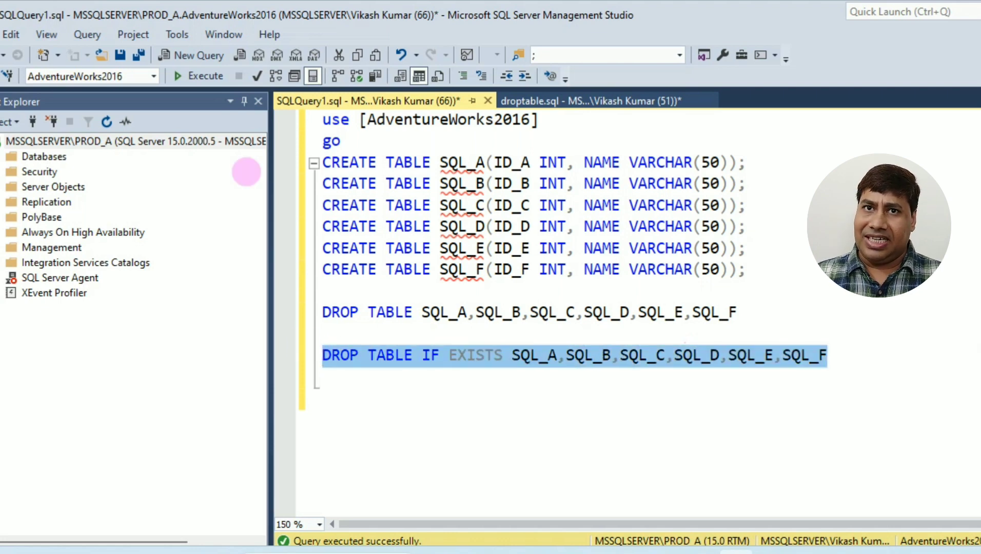
{"action": "left_click", "coordinate": [200, 77]}
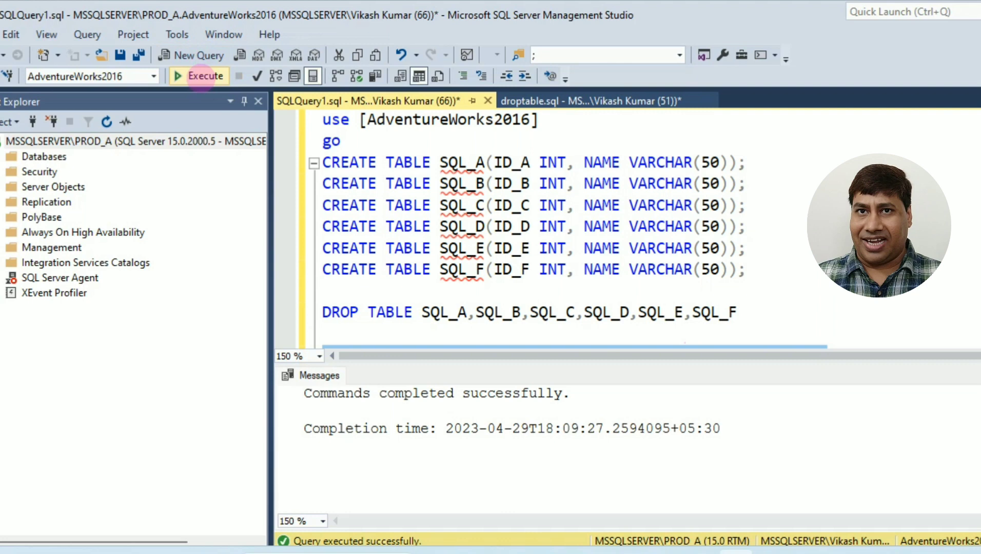
Step: Add a new line lower in the script and paste the copied text there
{"action": "left_click", "coordinate": [603, 283]}
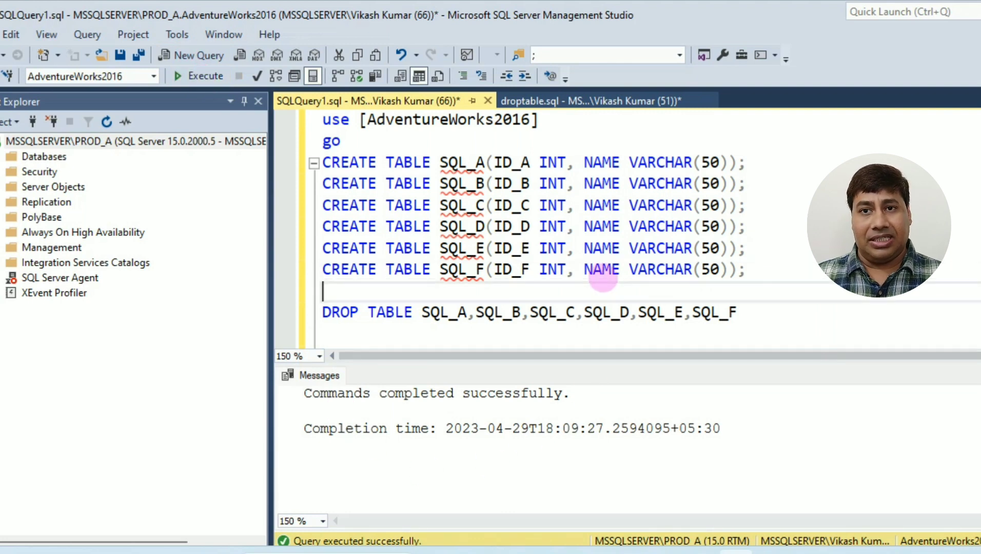
{"action": "key", "text": "Down"}
{"action": "key", "text": "Down"}
{"action": "key", "text": "Return"}
{"action": "key", "text": "ctrl+v"}
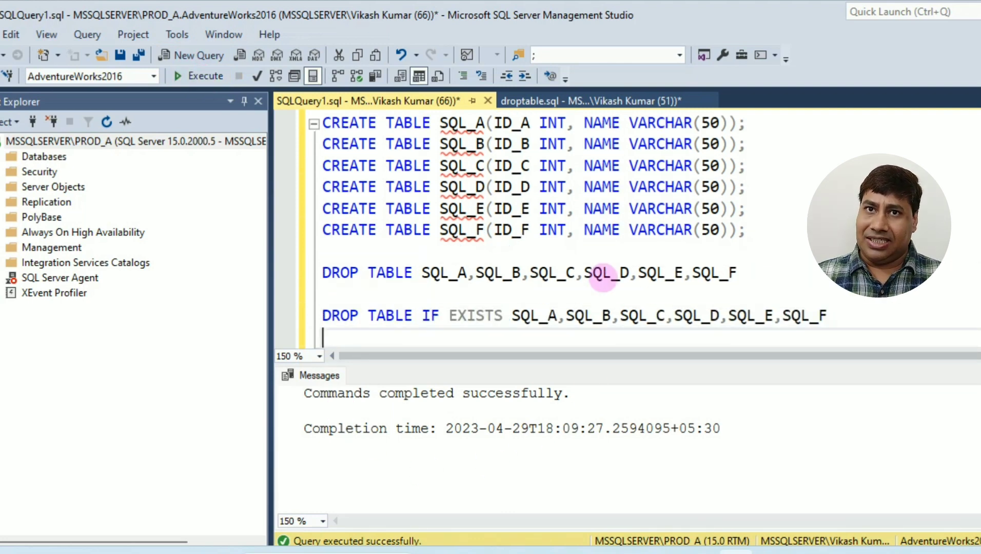